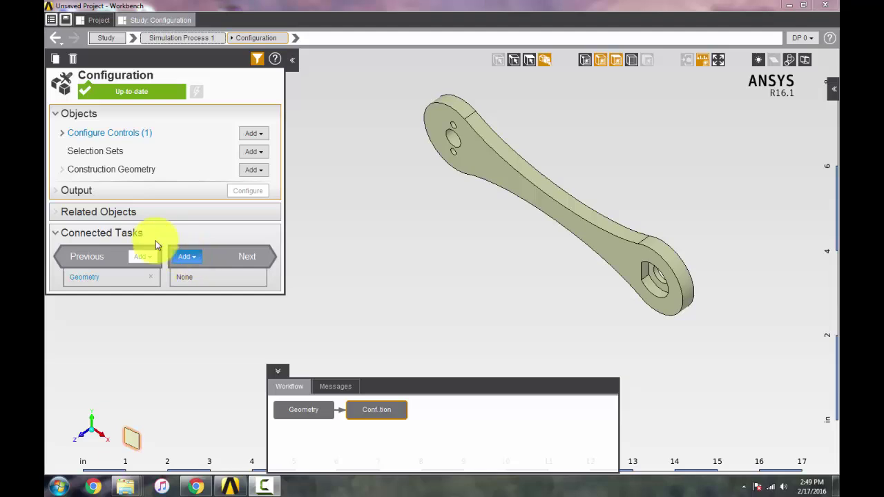
Add a Meshing task after the configuration and set its engineering intent to structural, thermal or electric conduction.
left_click(196, 264)
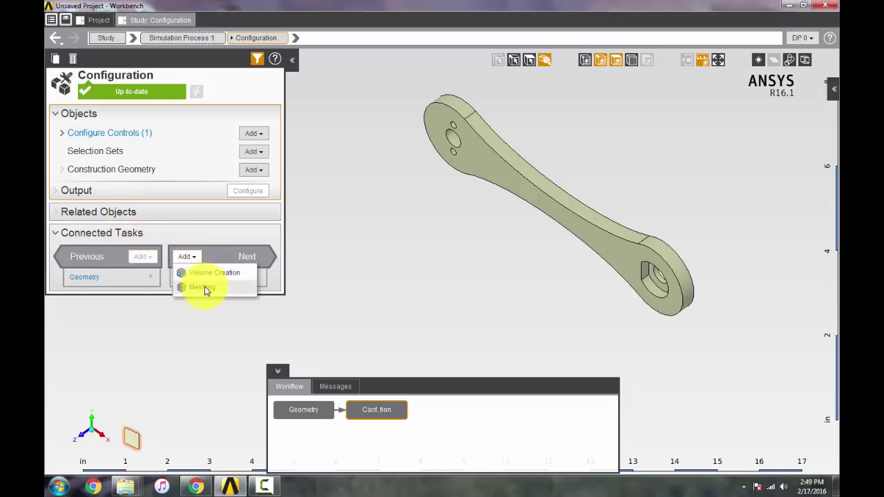
left_click(205, 286)
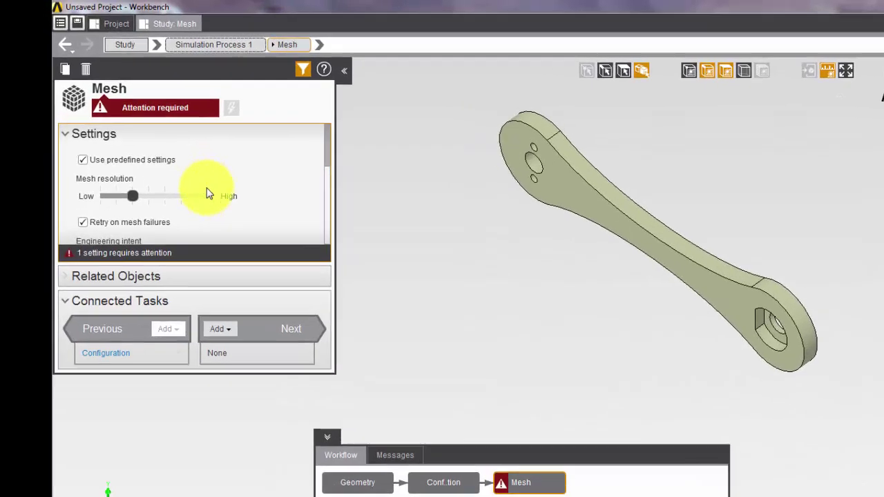
scroll(180, 191, "down", 3)
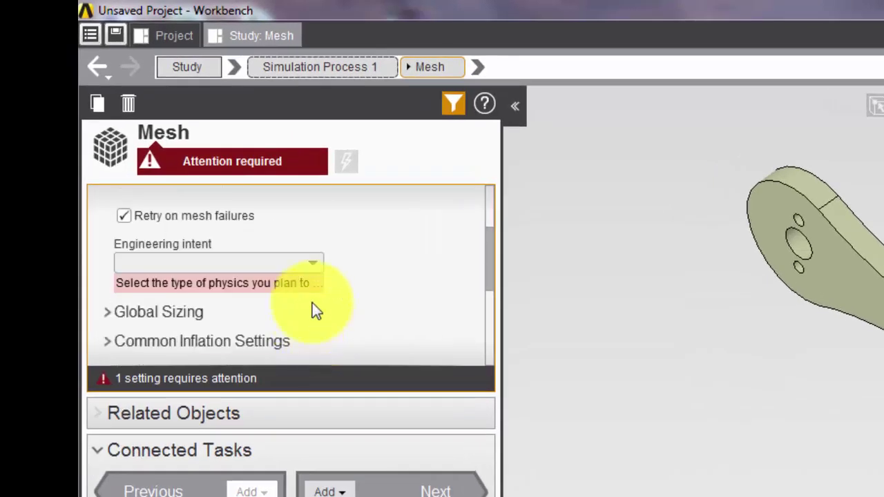
left_click(243, 263)
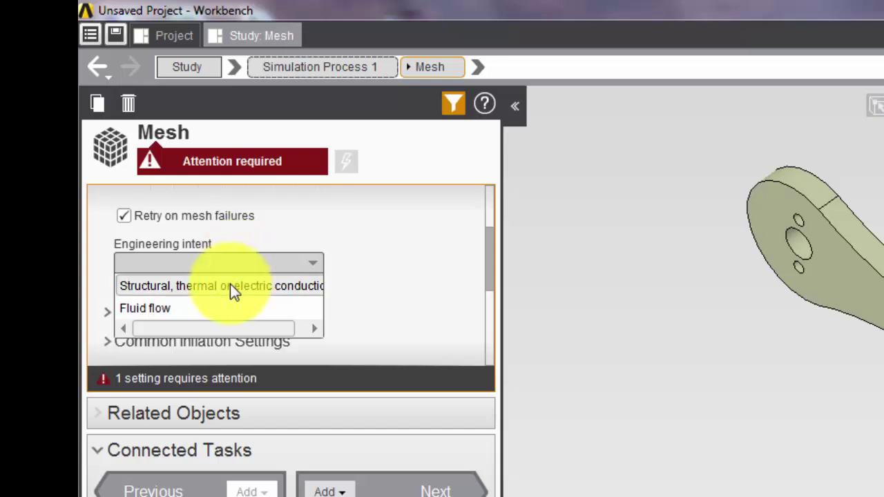
left_click(230, 285)
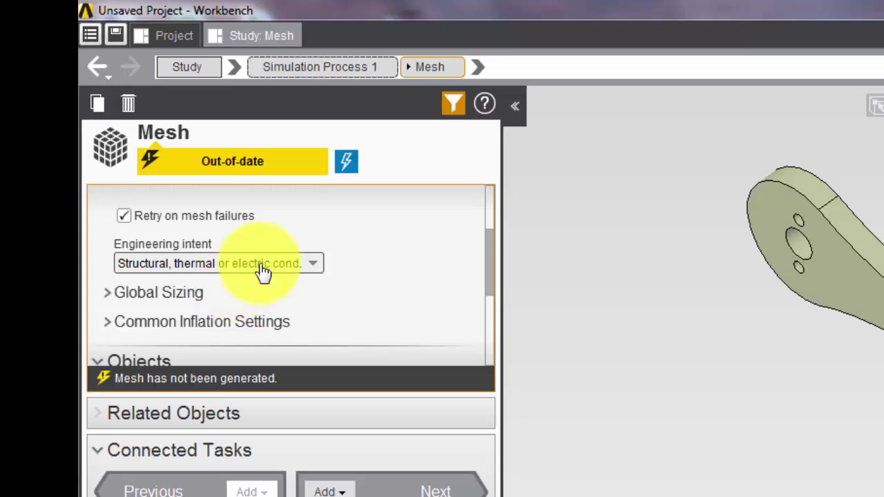
Add an Element Shape mesh control on the crank body with the shape set to Hexahedrons.
scroll(276, 295, "down", 3)
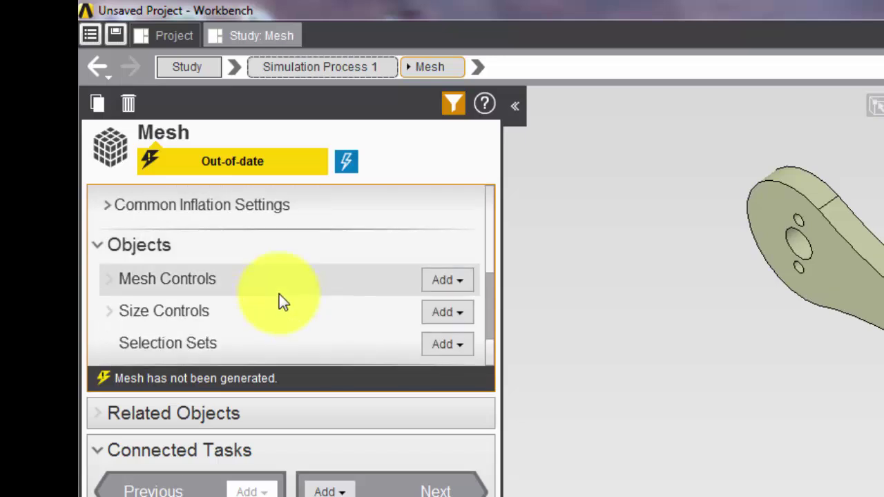
scroll(279, 295, "down", 1)
scroll(279, 296, "up", 1)
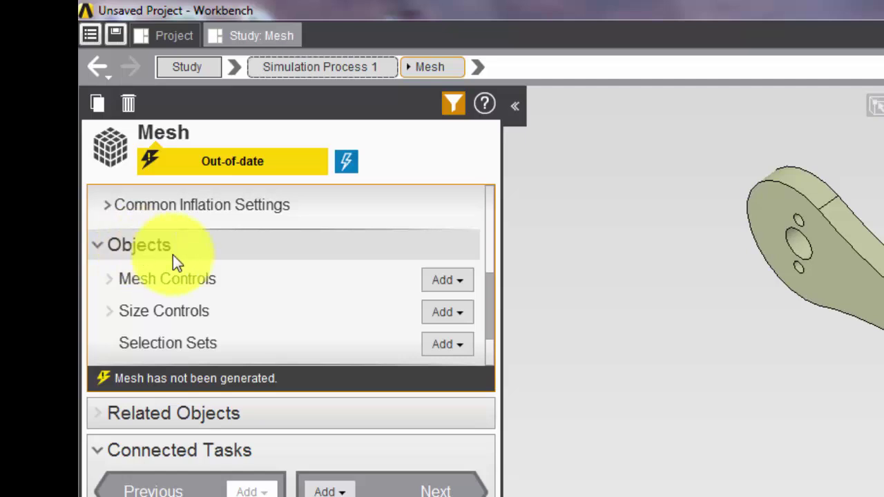
left_click(442, 280)
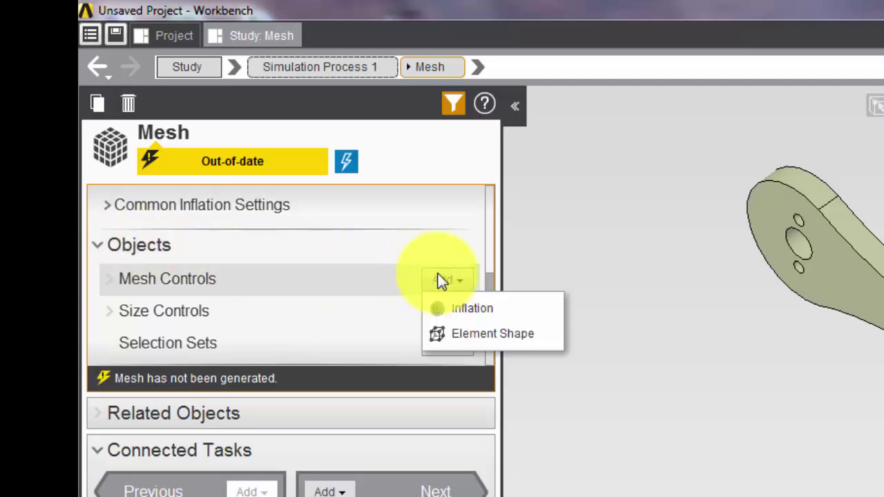
left_click(457, 335)
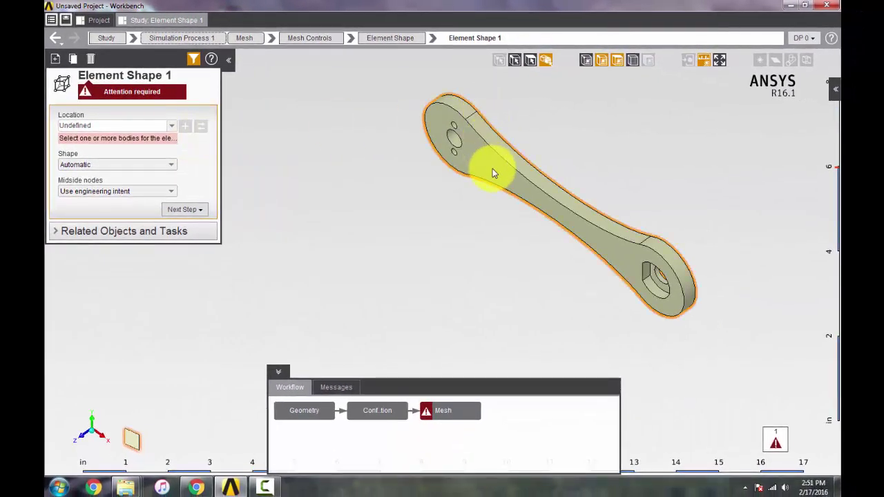
left_click(492, 170)
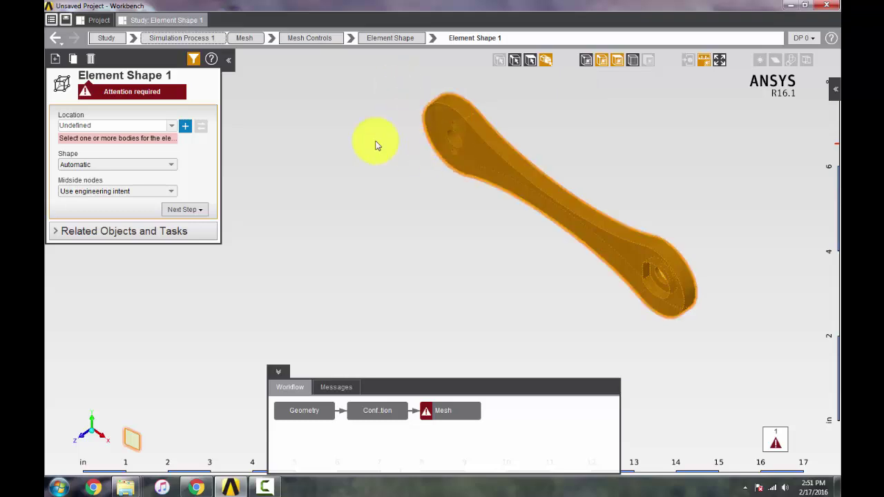
left_click(184, 128)
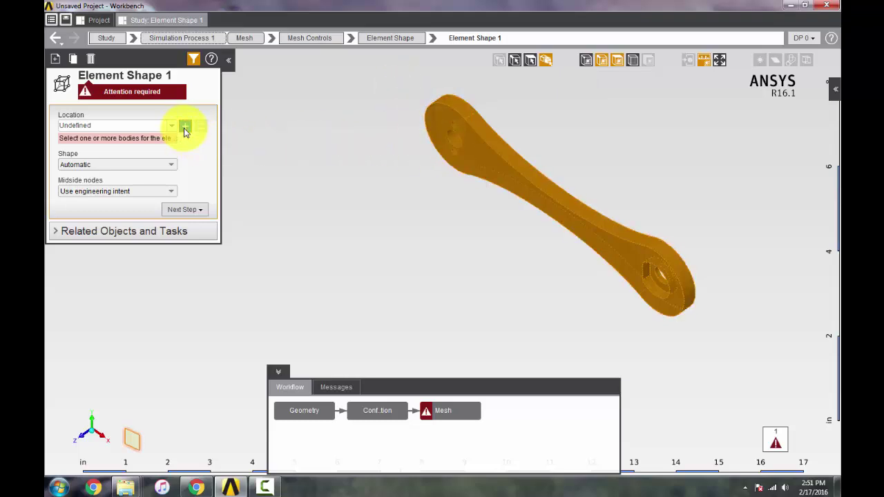
left_click(155, 155)
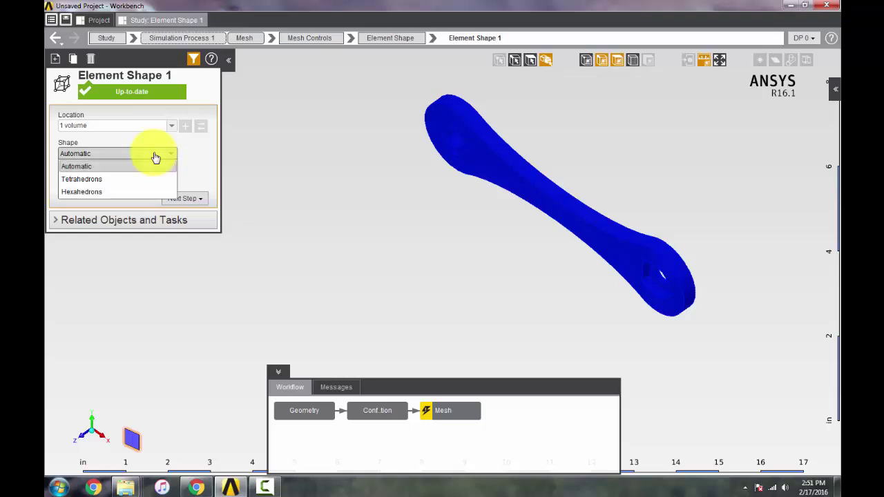
left_click(132, 195)
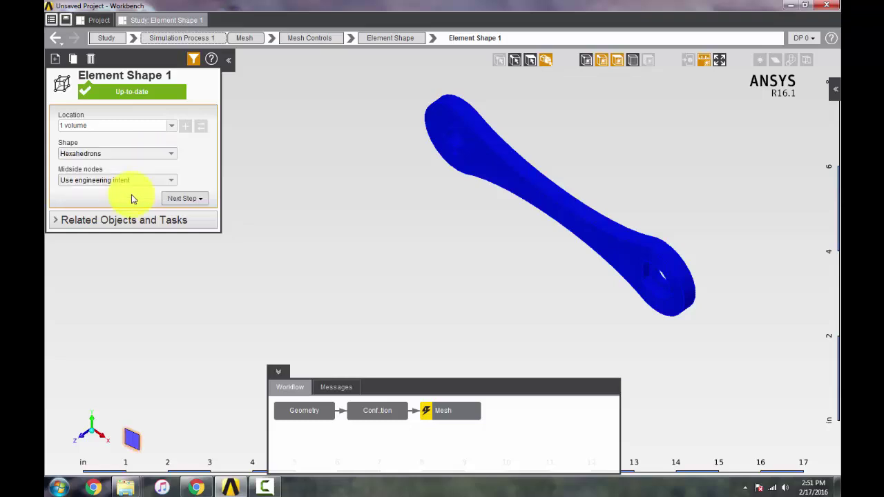
Rename the element shape control to "Bike Crank Shape".
left_click(135, 74)
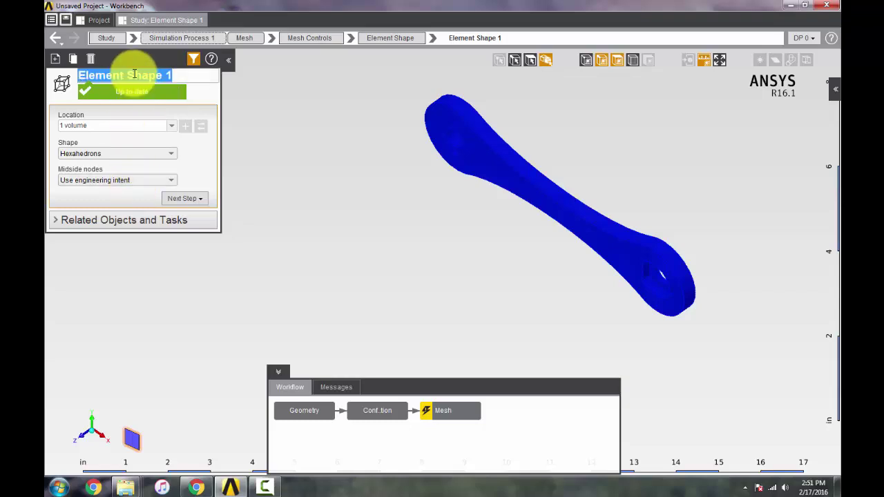
key("BackSpace")
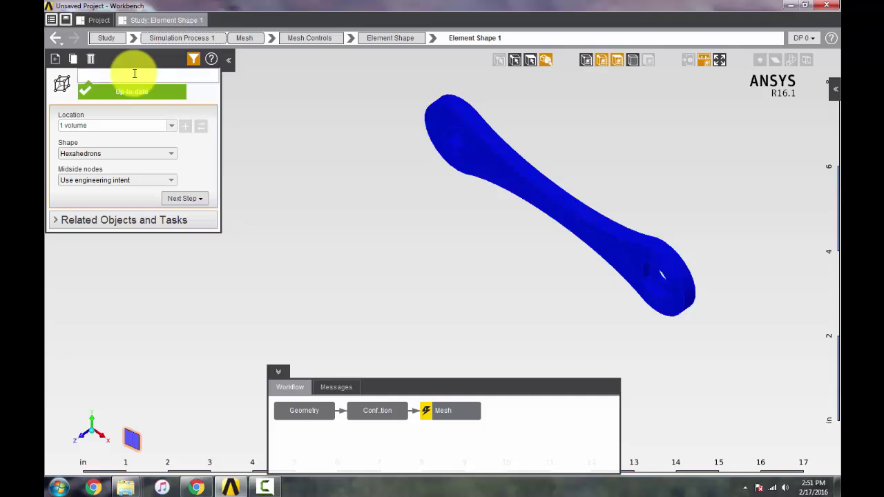
type("Bike Crank Shape")
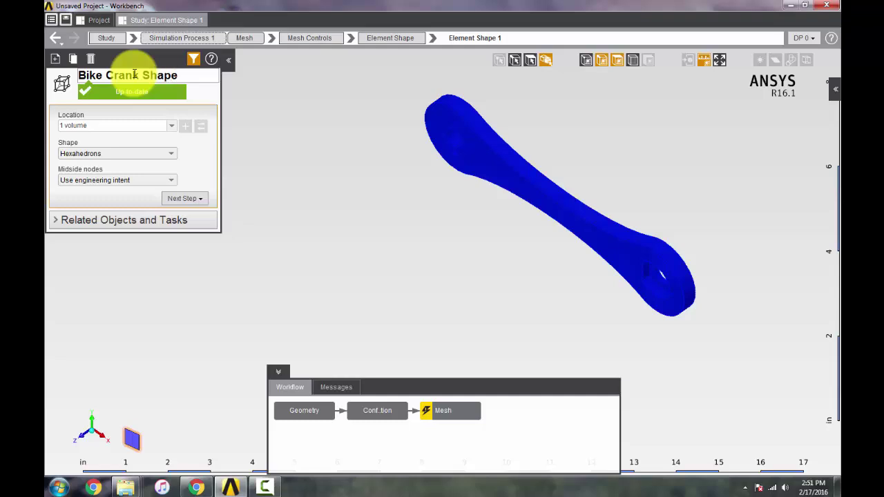
key("Return")
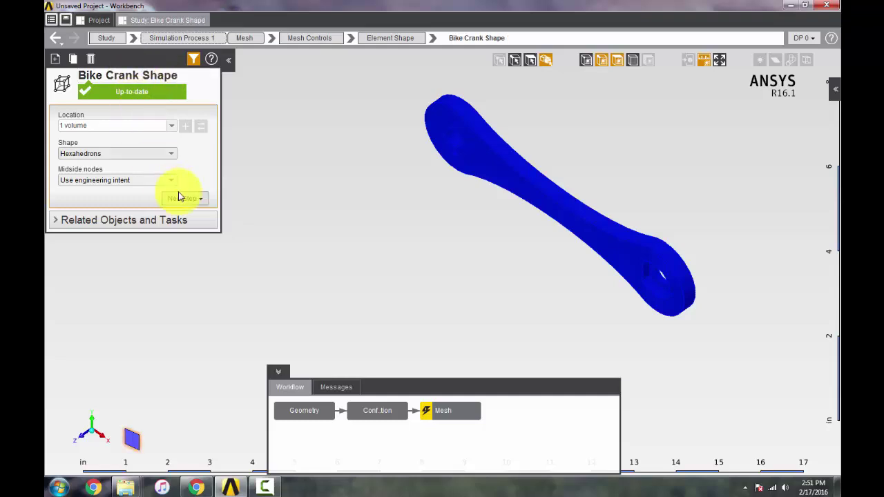
Return to the Mesh task, generate the hexahedral mesh of the crank and inspect it.
left_click(446, 411)
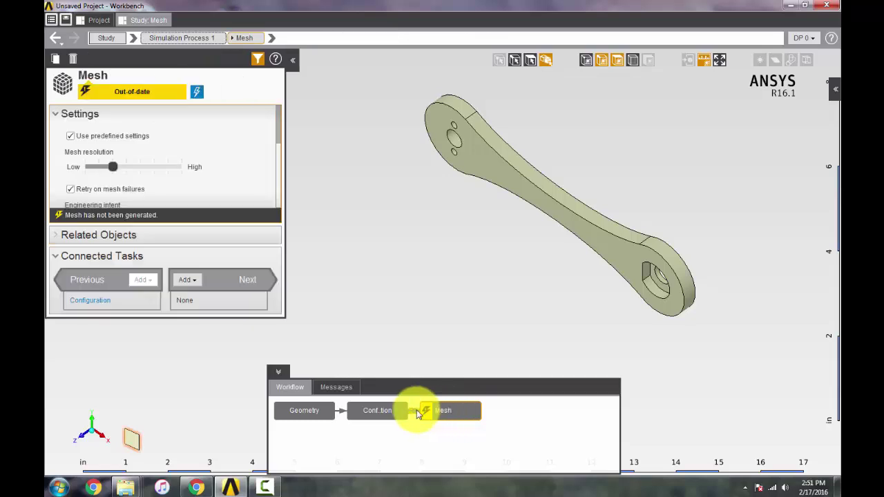
left_click(198, 96)
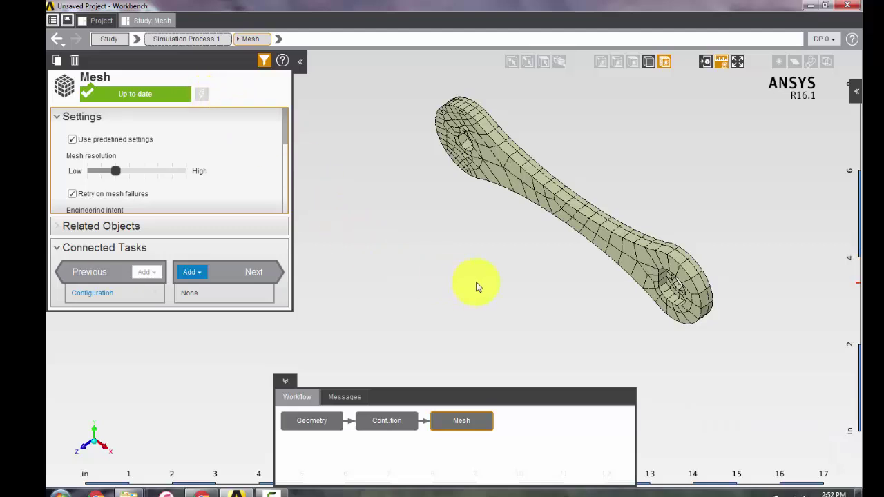
middle_click_drag(485, 275, 520, 228)
Add a Body Sizing control with a 0.2 in element size on the crank body and regenerate the mesh.
scroll(252, 165, "down", 6)
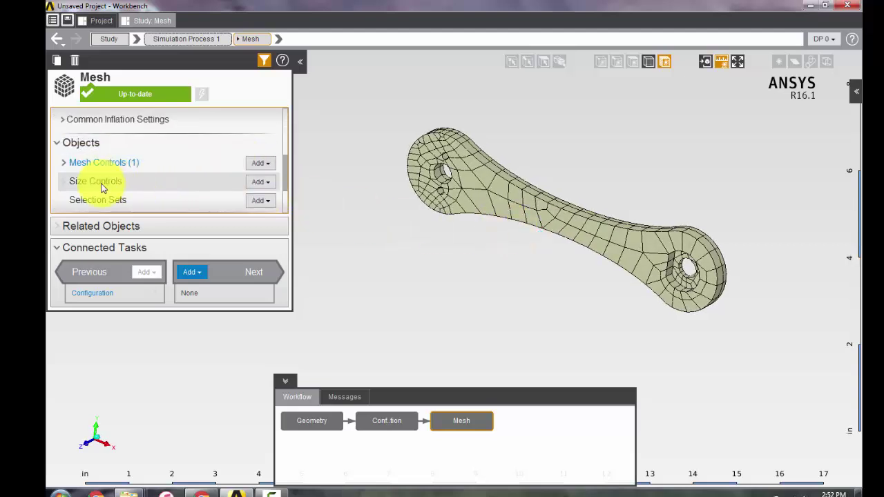
left_click(256, 181)
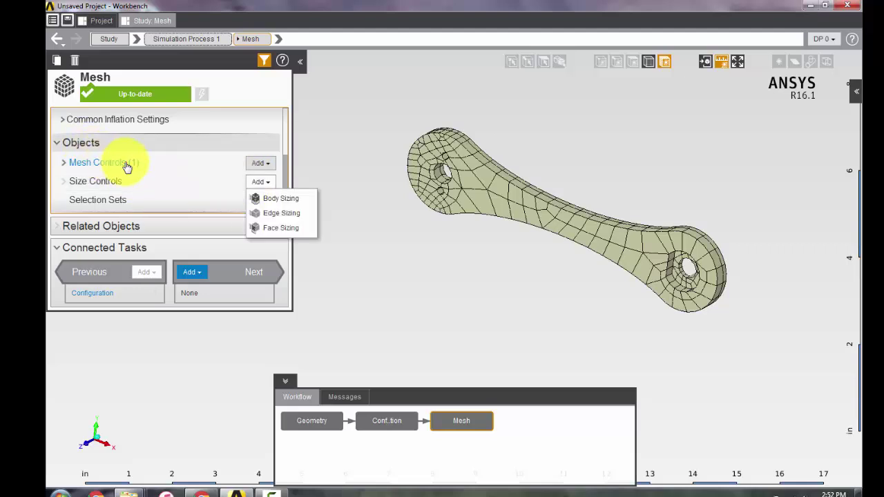
left_click(273, 199)
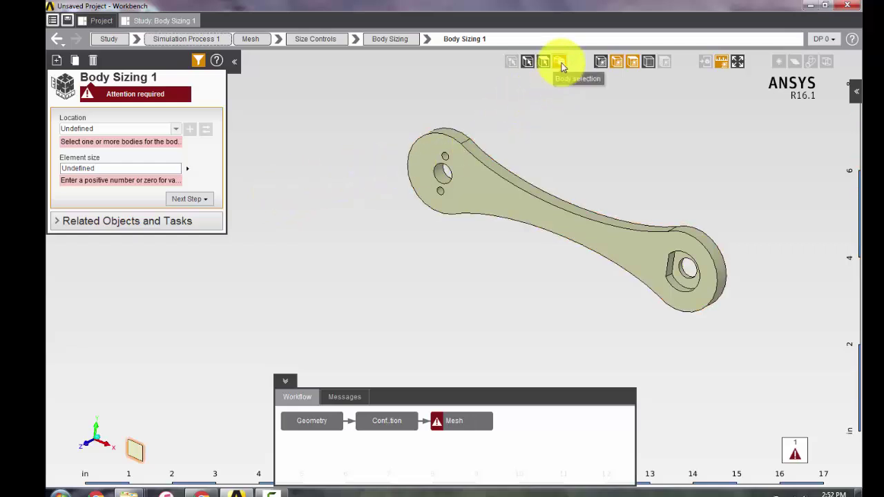
left_click(502, 195)
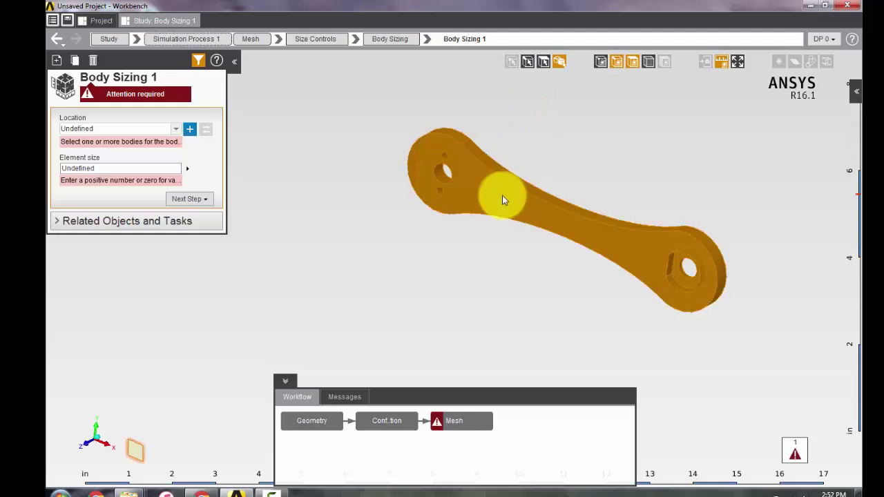
left_click(190, 131)
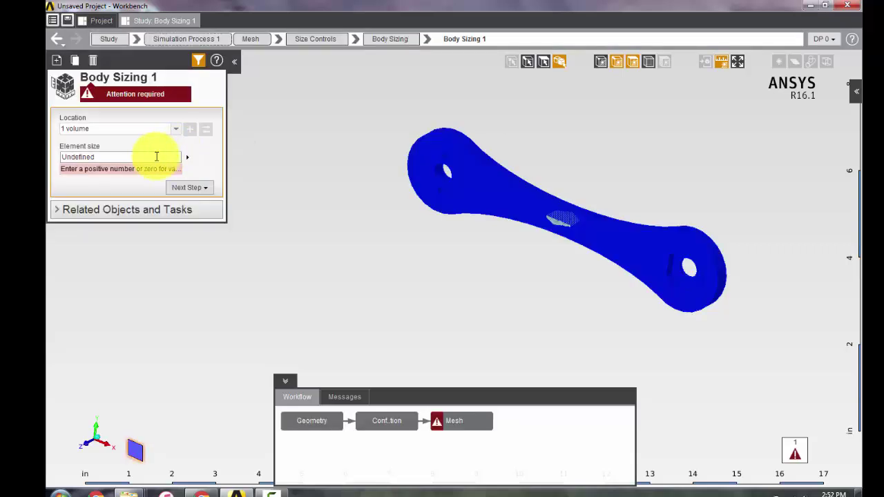
left_click(156, 157)
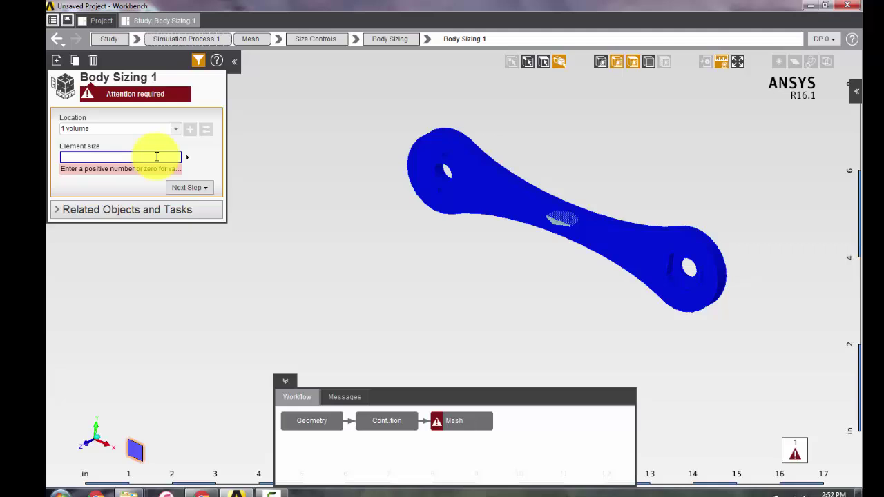
type("0.2")
key("Return")
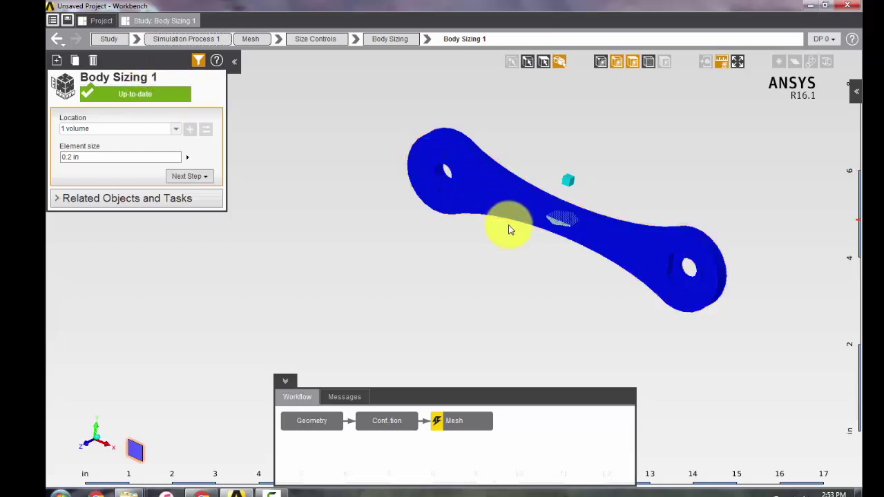
left_click(459, 420)
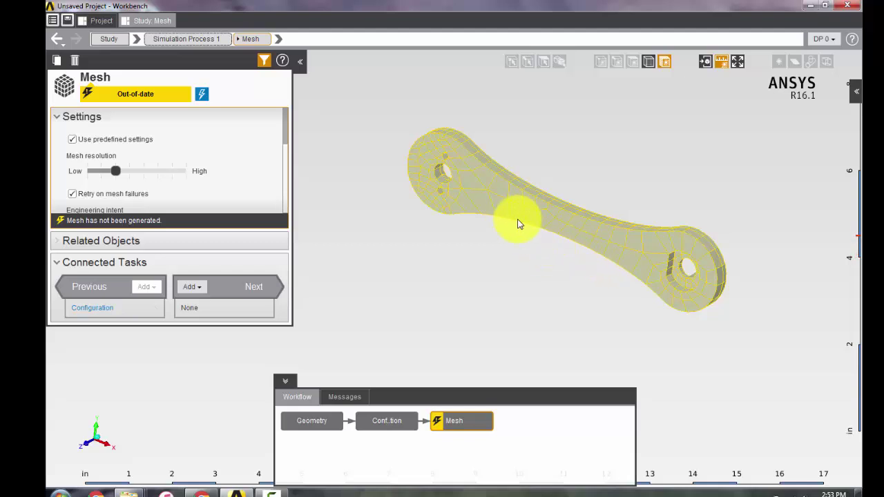
left_click(203, 94)
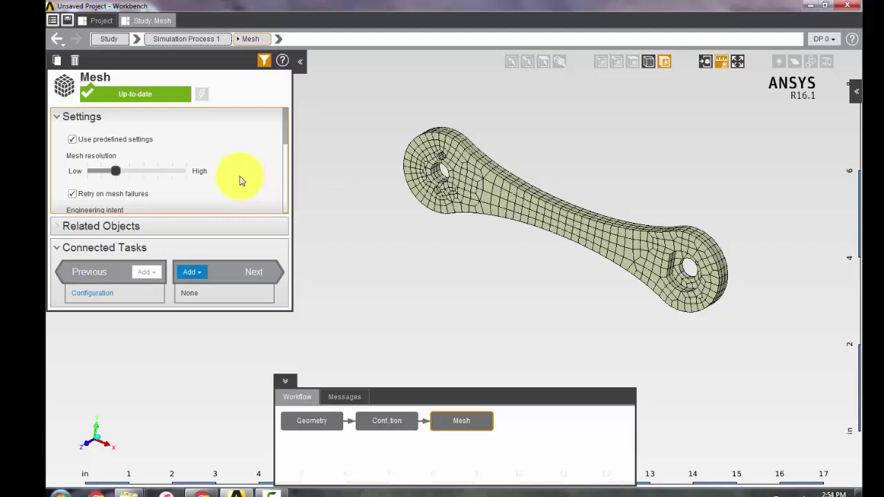
Add a Face Sizing control to the size controls of the crank mesh.
scroll(243, 181, "down", 6)
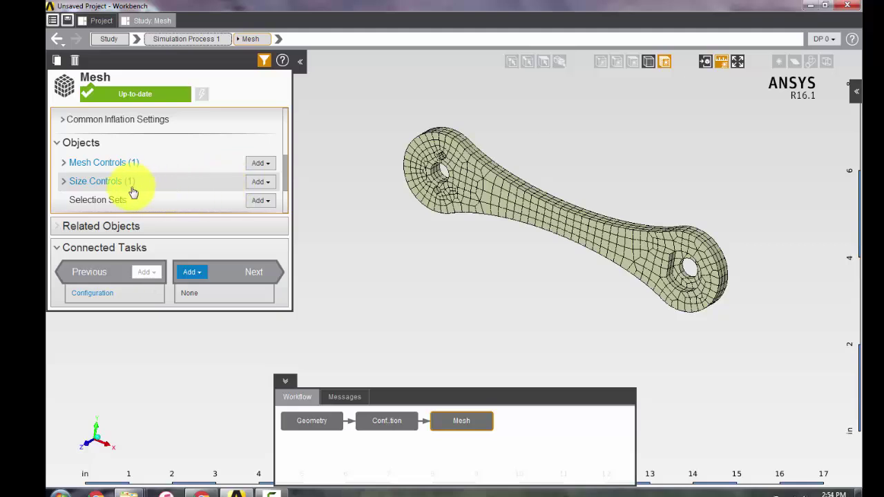
left_click(257, 182)
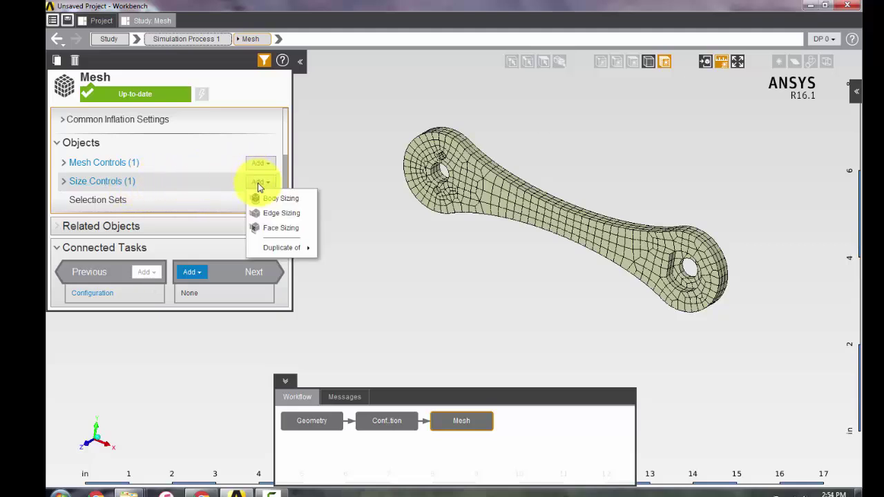
left_click(271, 229)
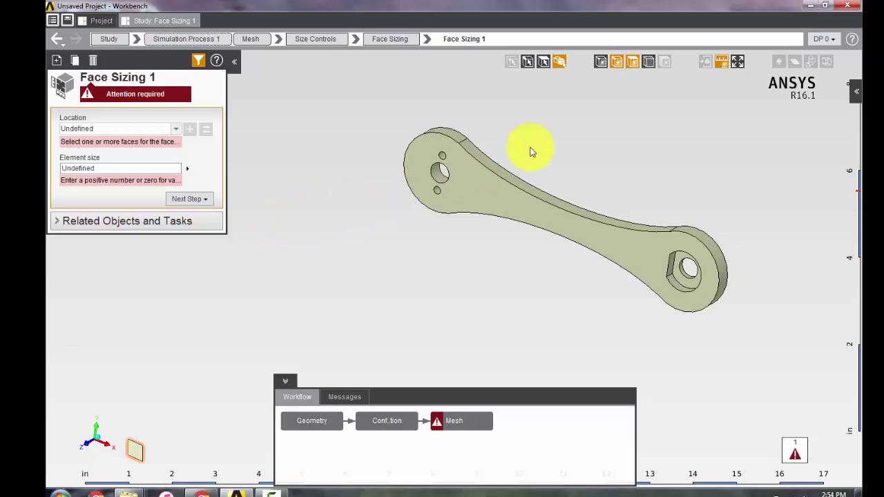
Assign the cylindrical faces of the large hole and the two small holes beside it as the face sizing location.
left_click(544, 62)
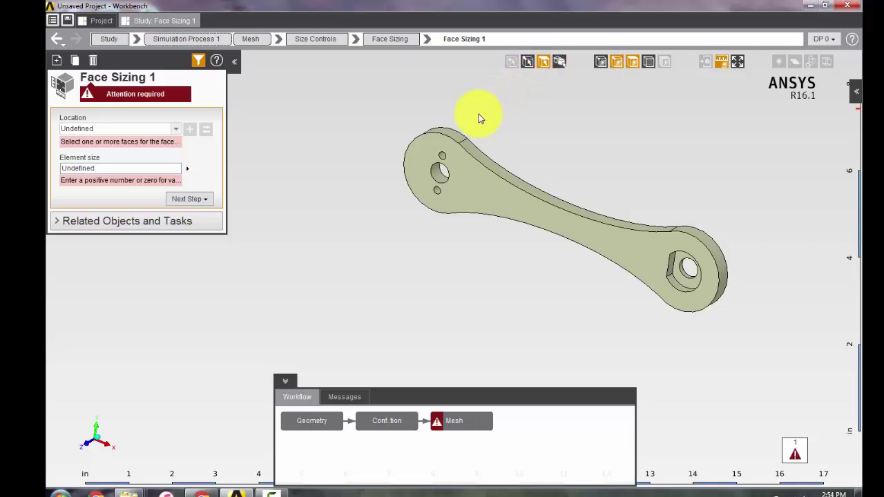
right_click(442, 173)
scroll(439, 173, "up", 4)
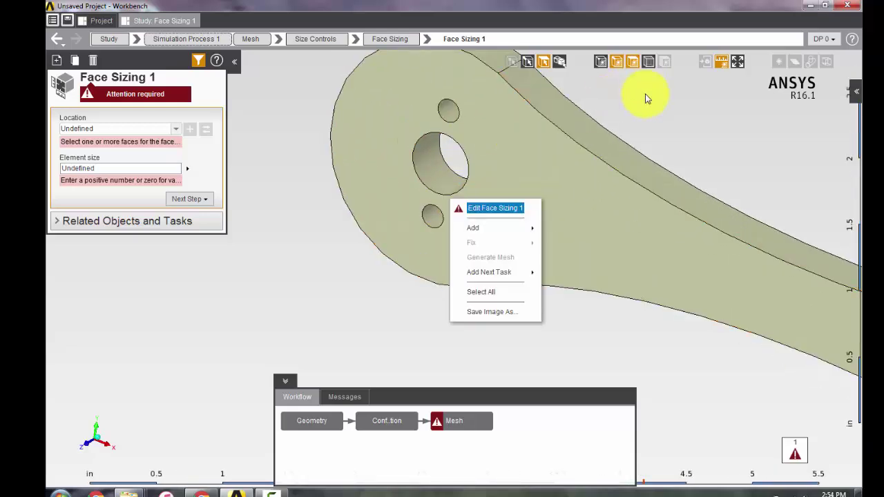
left_click(646, 98)
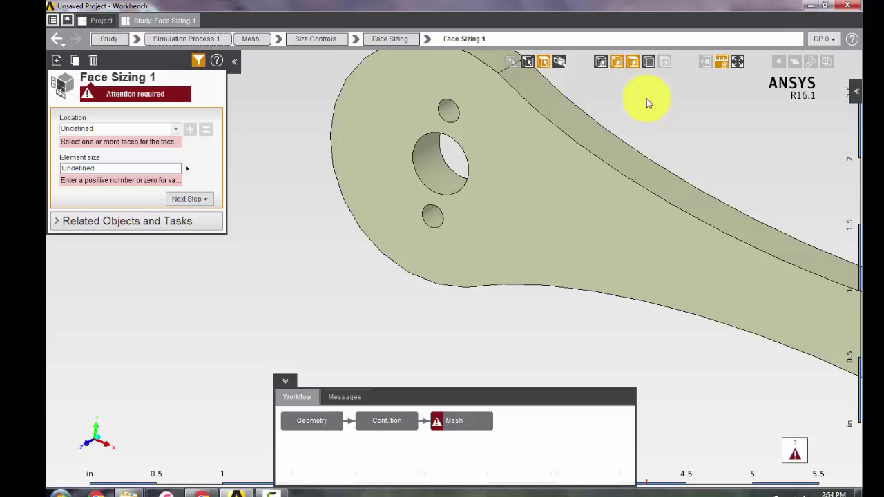
left_click(448, 111)
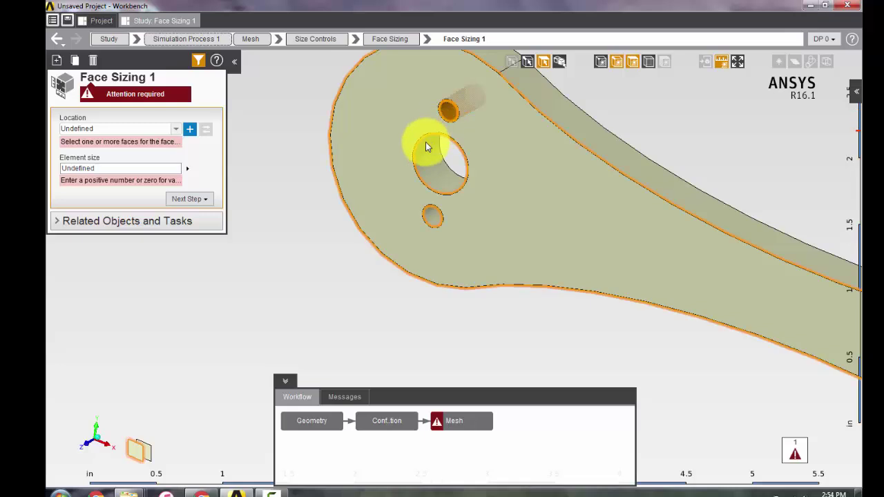
left_click(426, 164)
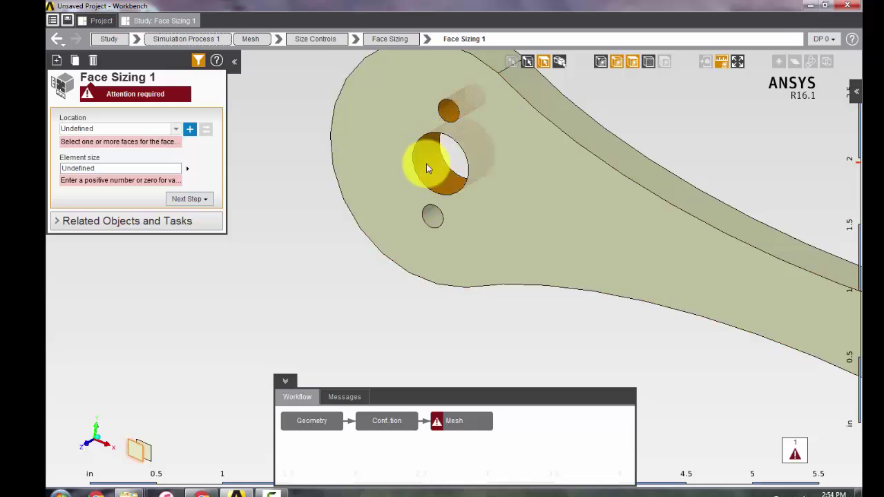
left_click(430, 218)
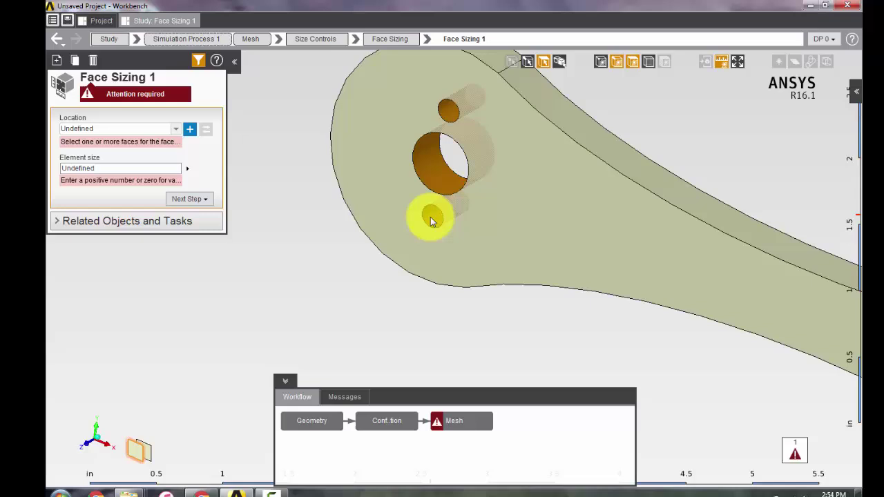
left_click(190, 130)
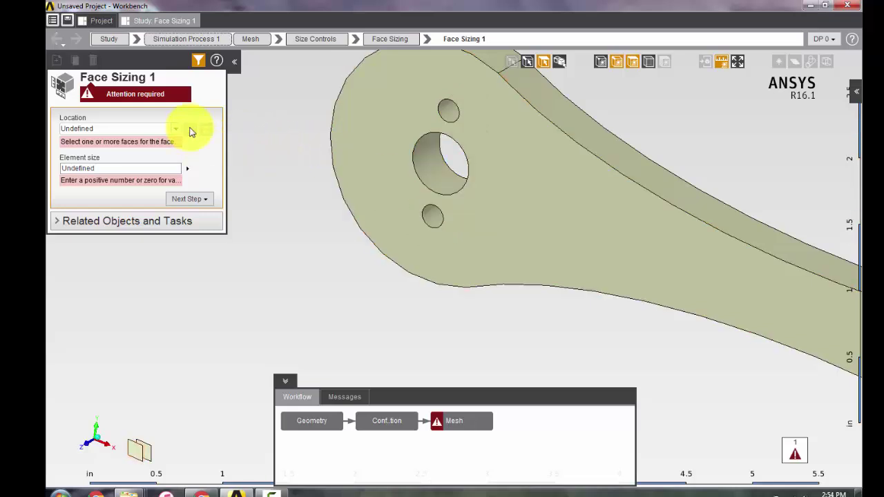
Set the element size of the face sizing on the hole faces to 0.1 in.
left_click(165, 156)
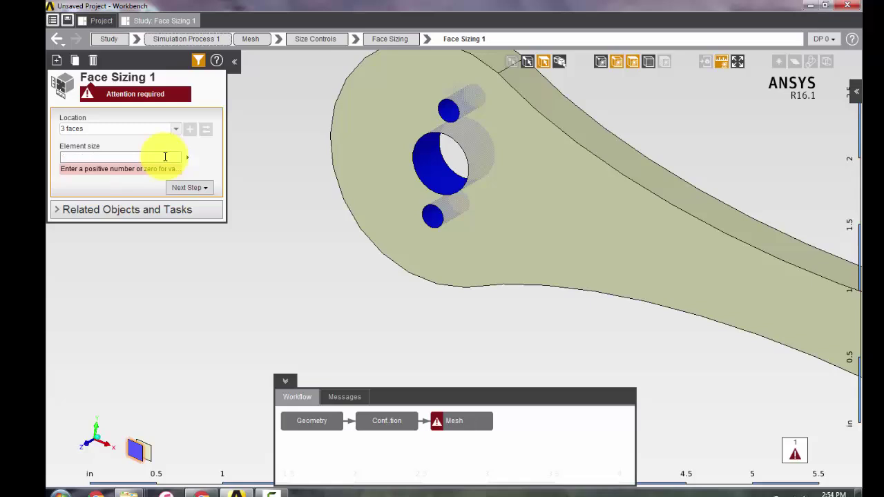
left_click(158, 153)
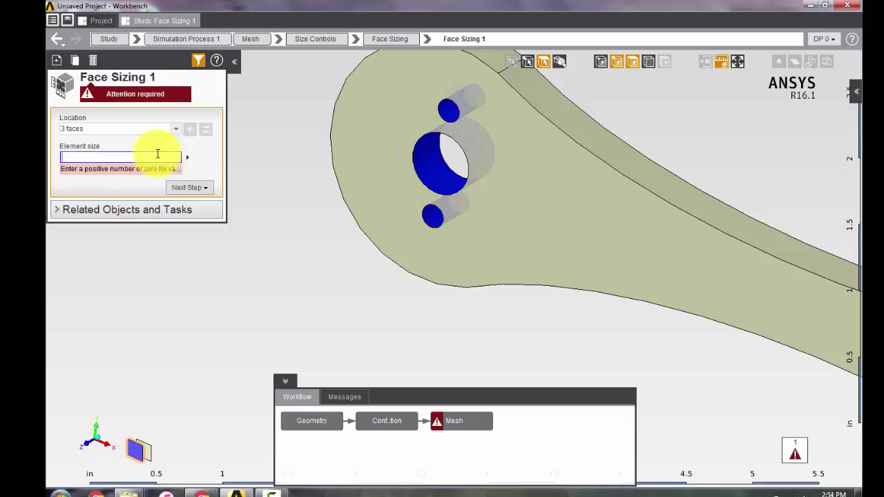
type("0.1")
key("Return")
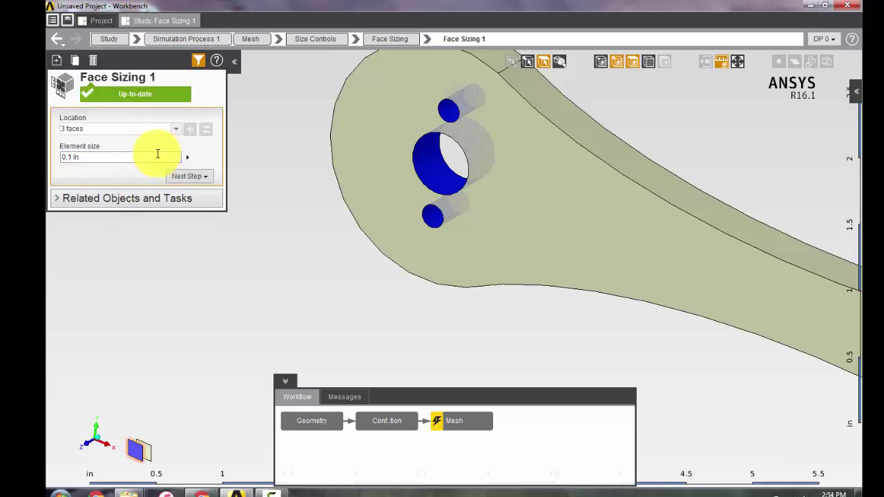
Return to the Mesh task, regenerate the mesh with the face sizing and inspect it around the three holes.
left_click(461, 423)
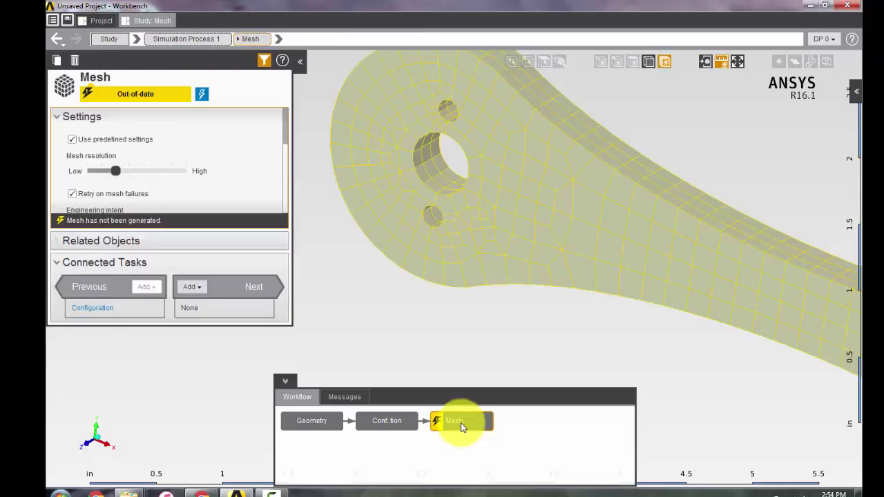
scroll(722, 334, "down", 3)
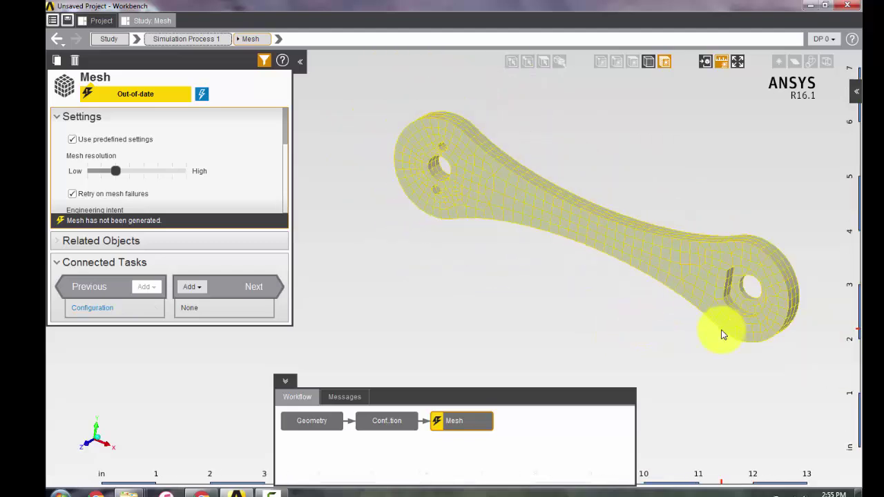
scroll(722, 334, "down", 2)
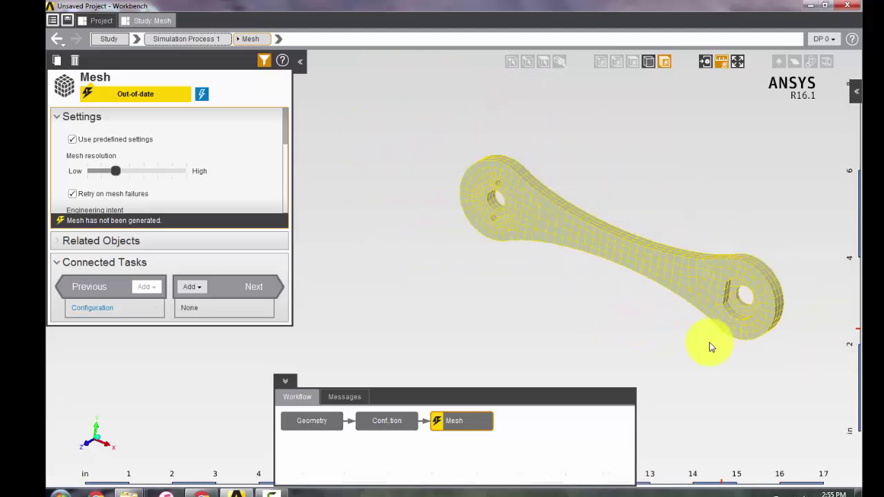
left_click(200, 94)
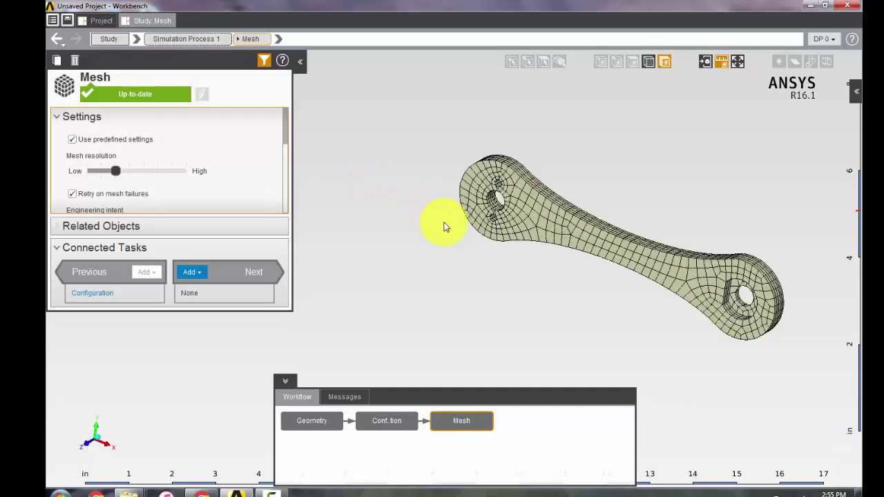
scroll(595, 277, "down", 2)
scroll(596, 276, "up", 6)
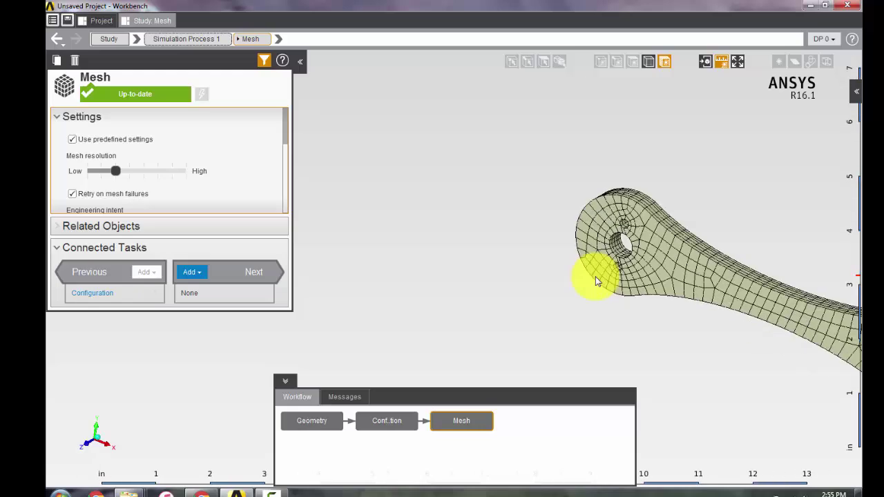
scroll(656, 261, "down", 1)
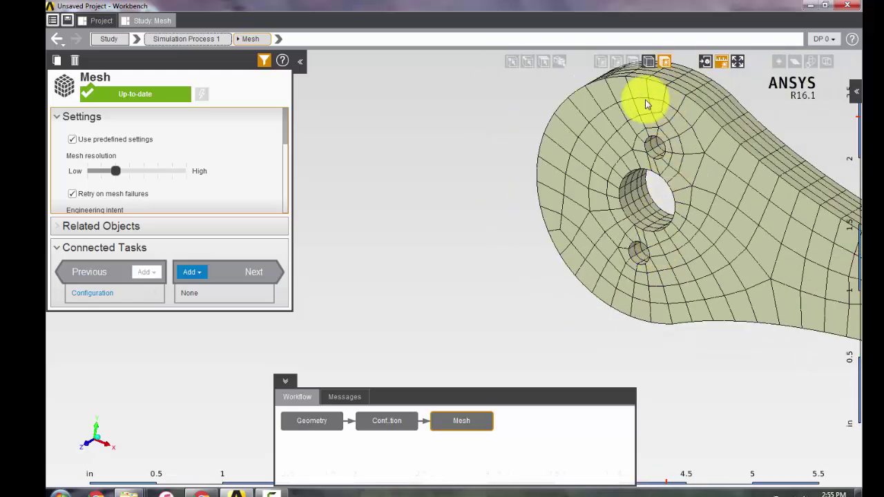
key("F7")
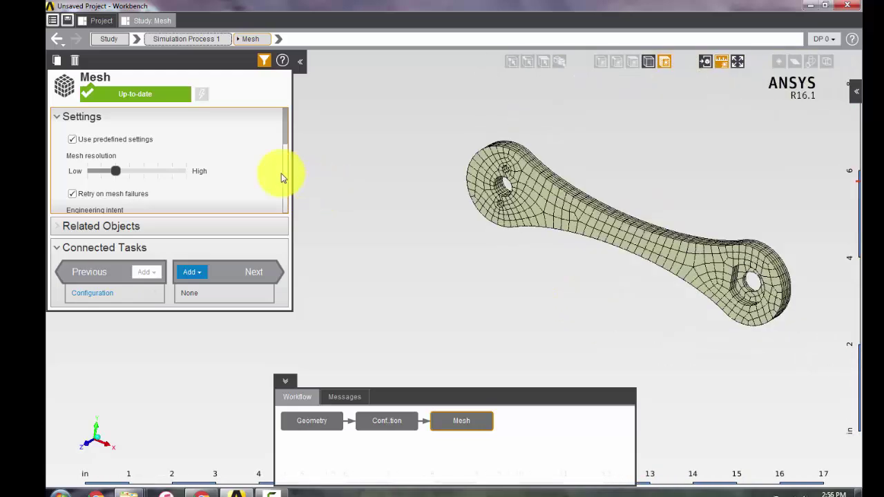
Expand the mesh output statistics to check the number of nodes and elements.
scroll(255, 172, "down", 2)
scroll(255, 172, "down", 4)
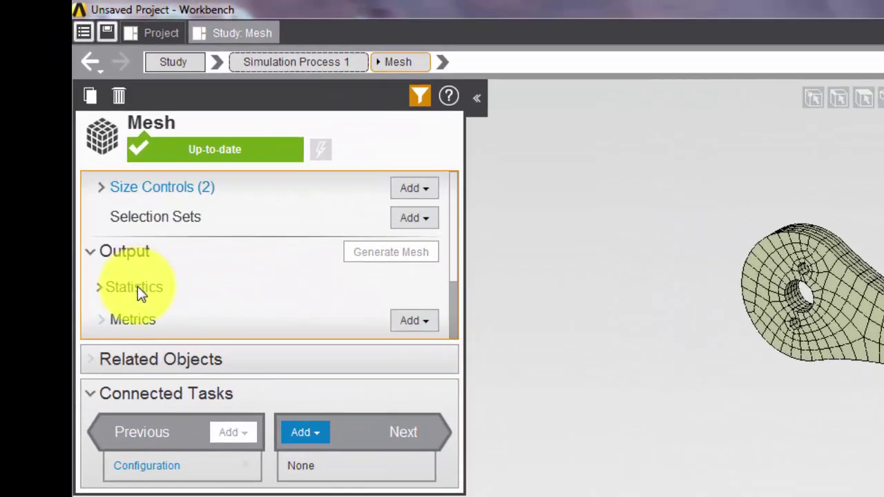
left_click(134, 279)
scroll(138, 286, "down", 1)
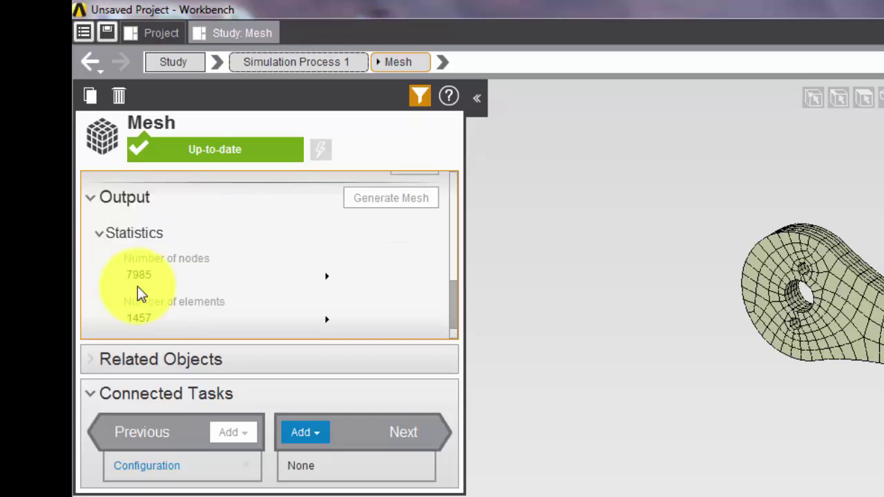
scroll(138, 285, "down", 1)
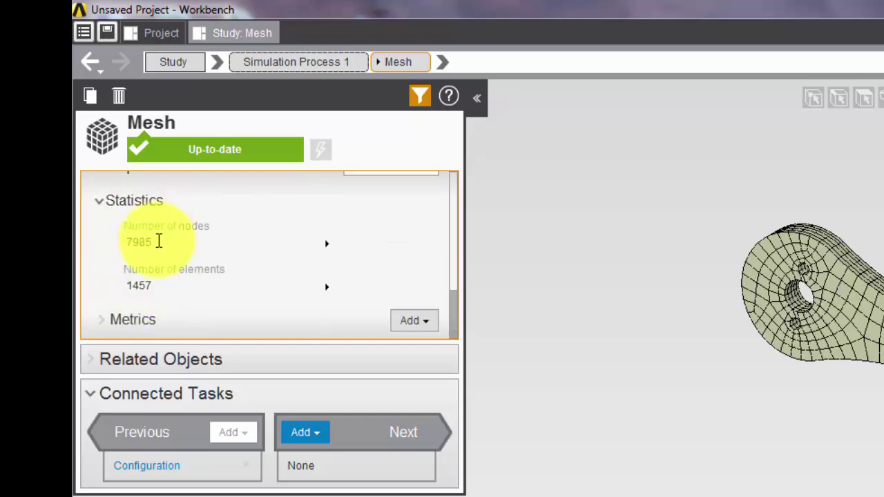